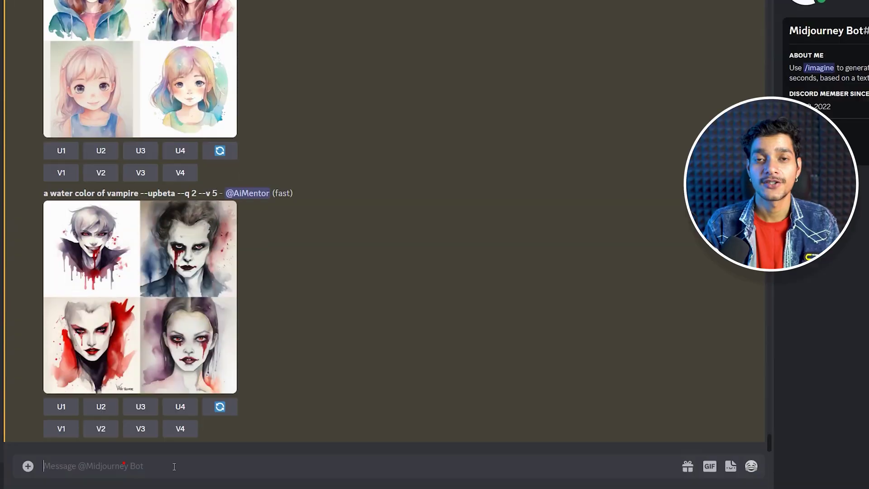
# Start /imagine and paste the luminescent body-art woman prompt ending in --ar {4:5, 16:9, 2:3, 4:3}
pyautogui.write('/im')
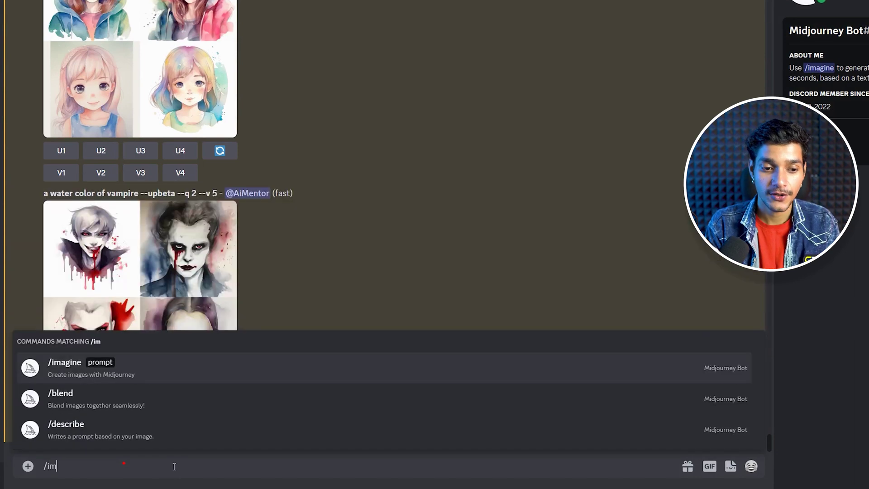
pyautogui.click(136, 373)
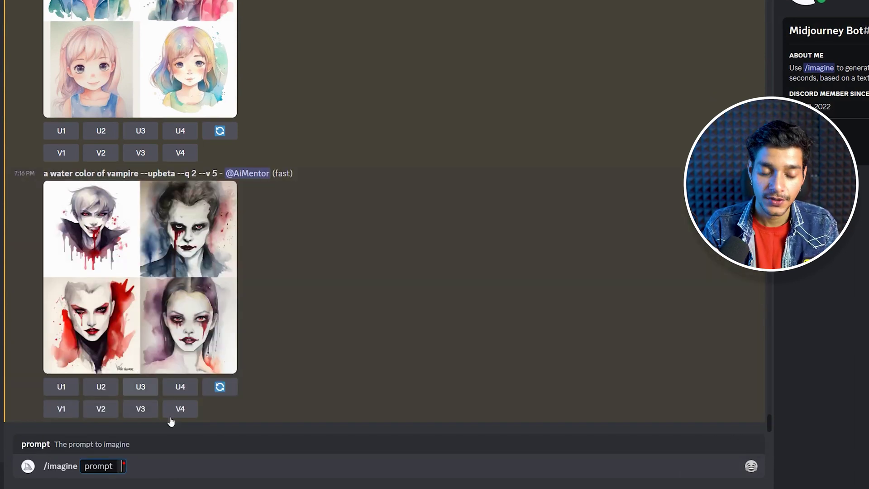
pyautogui.write("an abstract of woman painting featuring luminescent, iridescent and pearlescent complimentary colors, in the style of optical illusion body art, art of the congo, i can't believe how beautiful this is, pastl hues, strong facial expression, airbrush art, fantasy art --ar {4:5, 16:9, 2:3, 4:3}")
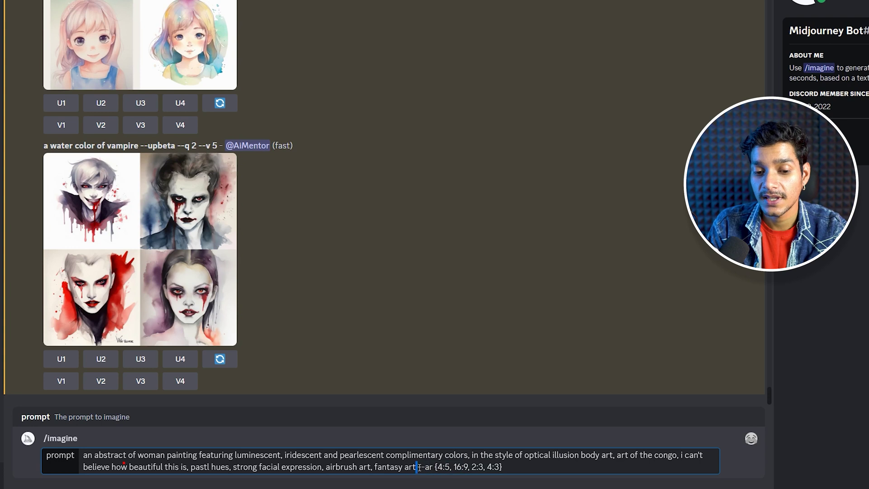
# Append 5:2 to the --ar list, making it {4:5, 16:9, 2:3, 4:3, 5:2}, and send the prompt
pyautogui.moveTo(417, 468); pyautogui.dragTo(512, 463)
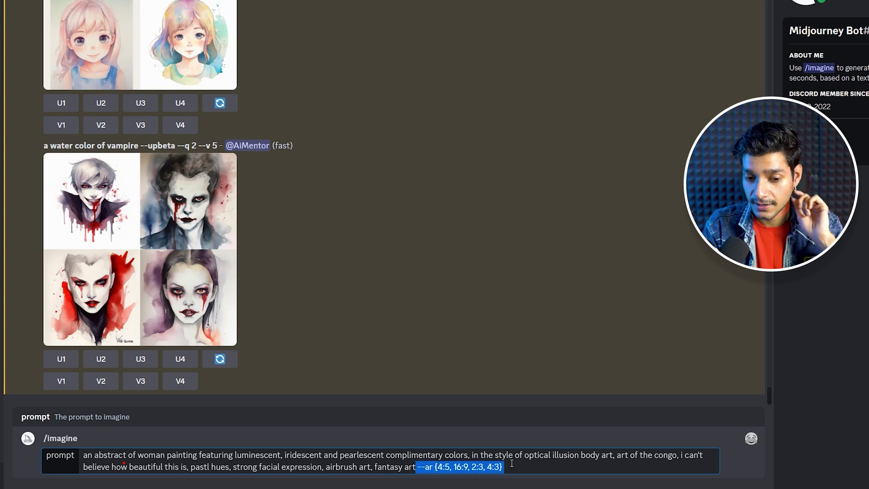
pyautogui.click(437, 470)
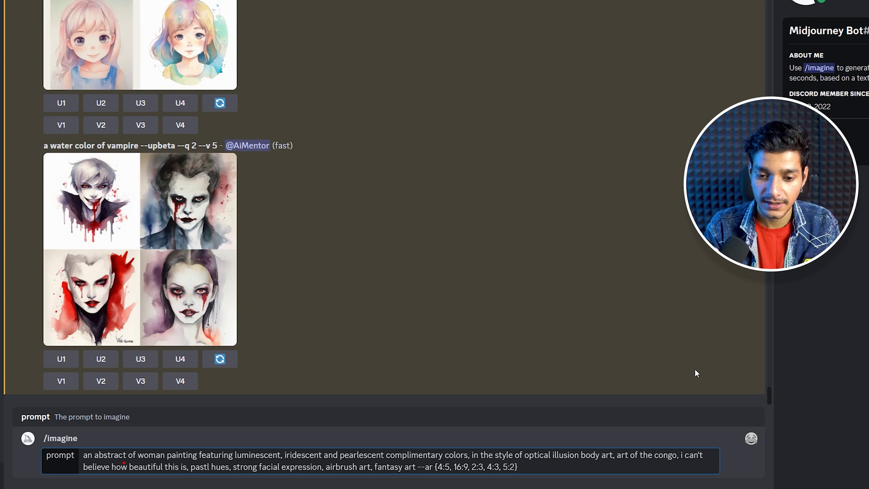
pyautogui.press('Return')
# Confirm all five aspect-ratio jobs, then view the finished 4:5 portrait grid enlarged twice
pyautogui.click(61, 417)
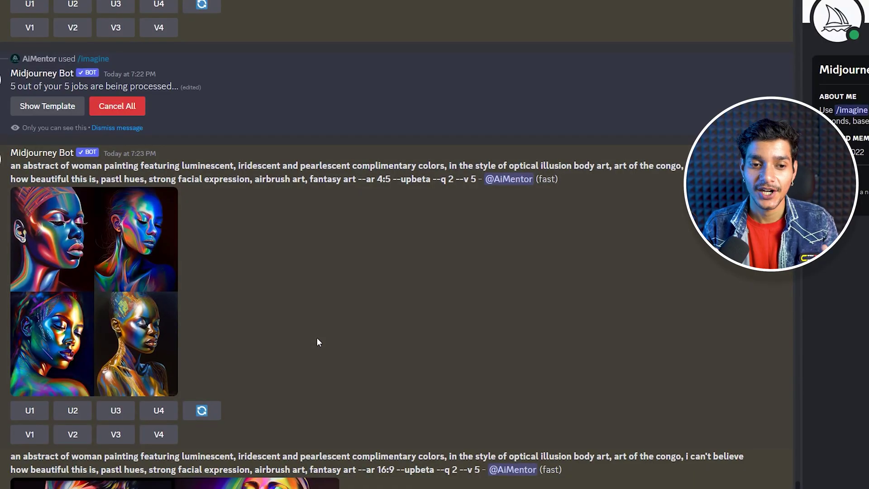
pyautogui.click(85, 285)
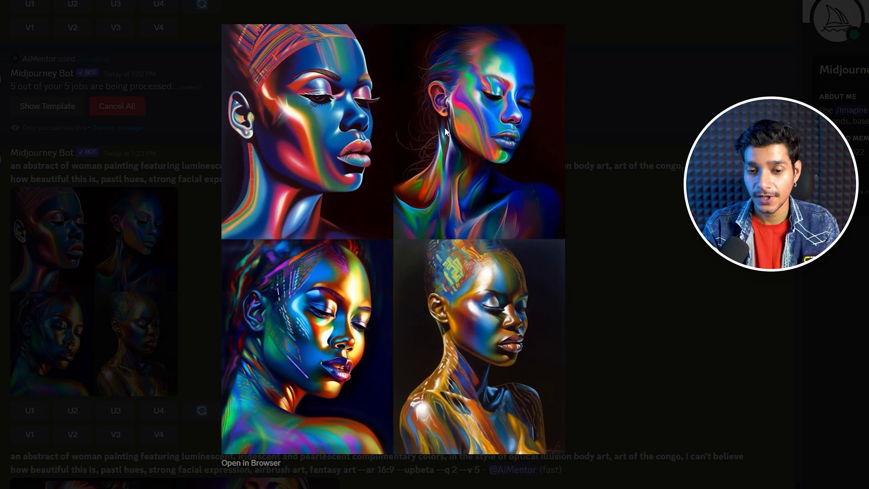
pyautogui.click(623, 331)
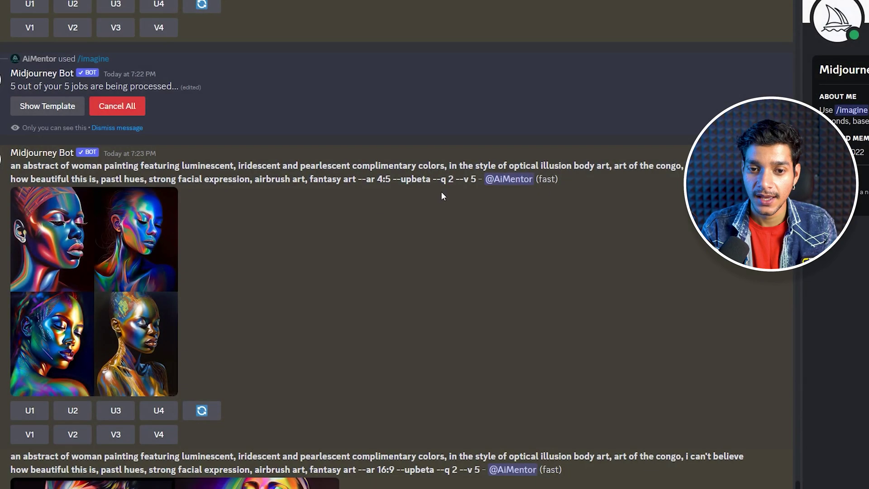
pyautogui.click(138, 246)
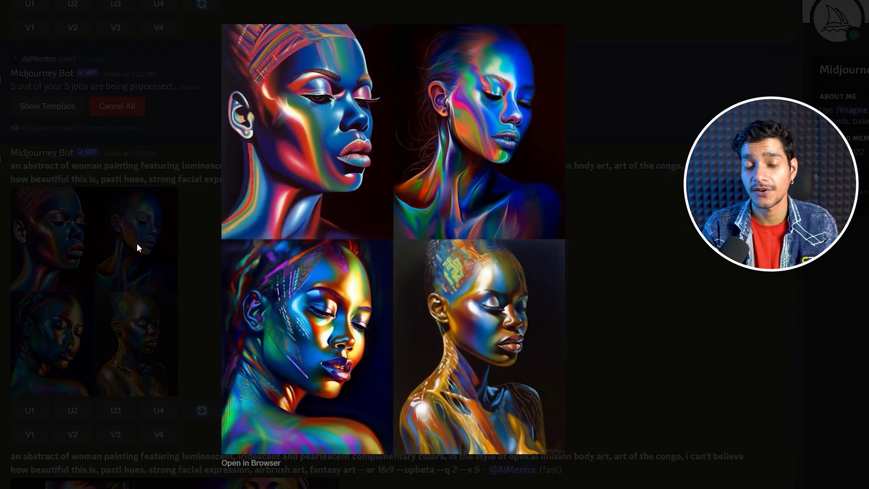
pyautogui.click(625, 230)
pyautogui.scroll(-5, 352, 258)
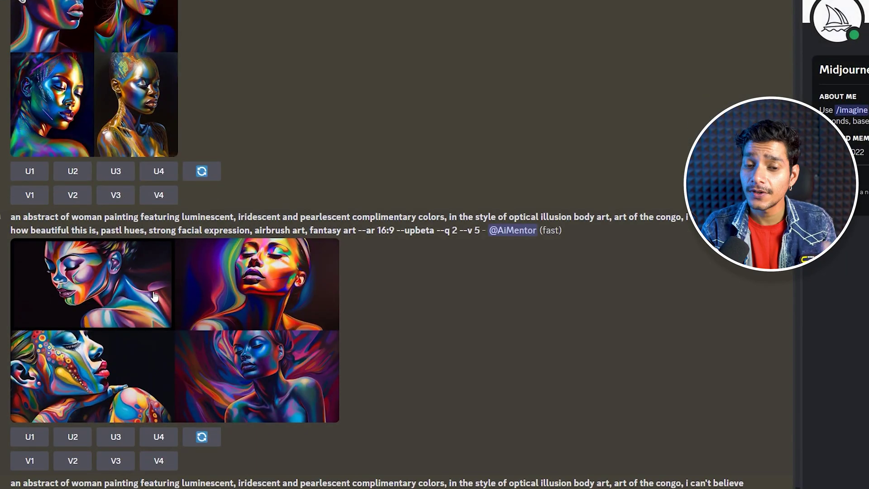
# View the 16:9, 2:3 and 4:3 portrait grids enlarged in turn, closing each after
pyautogui.click(174, 299)
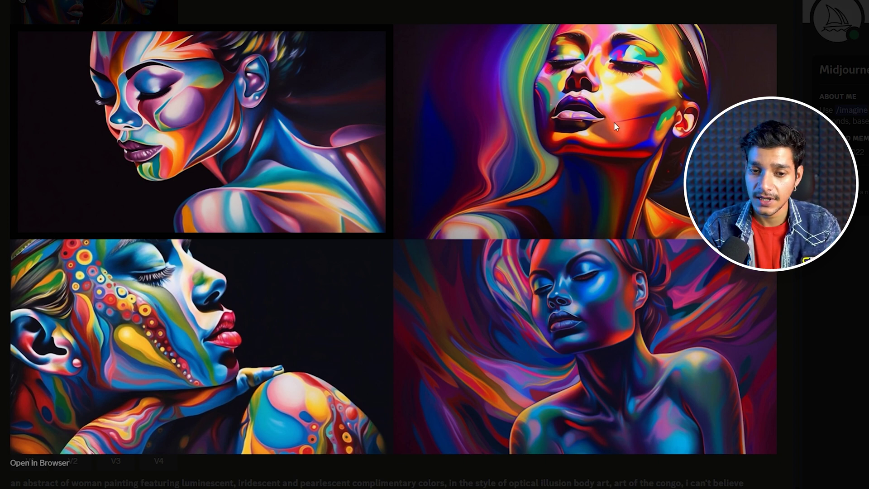
pyautogui.click(579, 1)
pyautogui.scroll(-6, 396, 240)
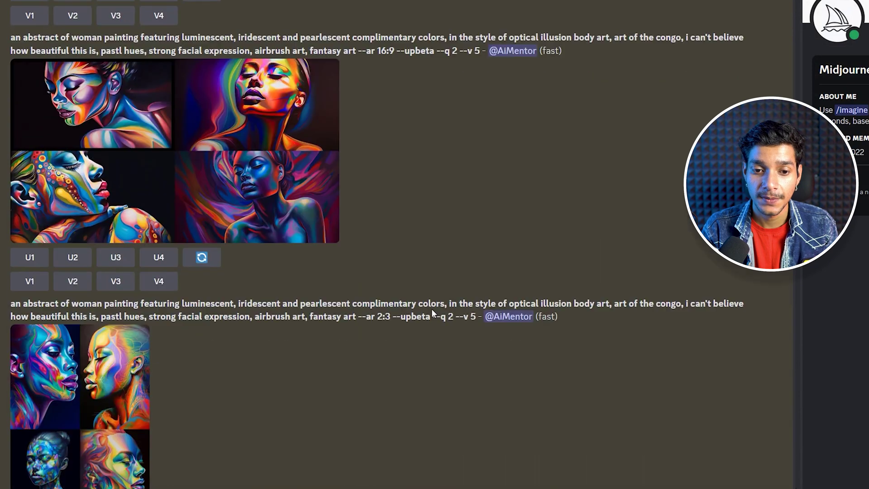
pyautogui.click(102, 284)
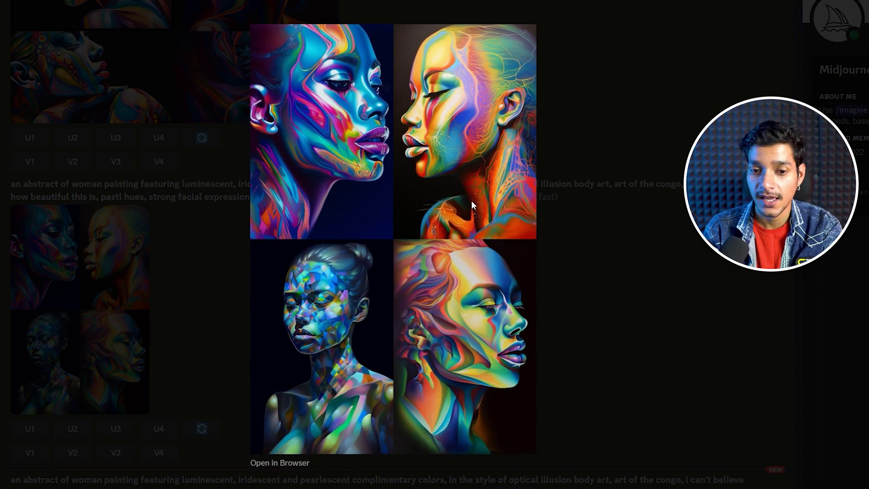
pyautogui.click(683, 276)
pyautogui.scroll(-8, 455, 280)
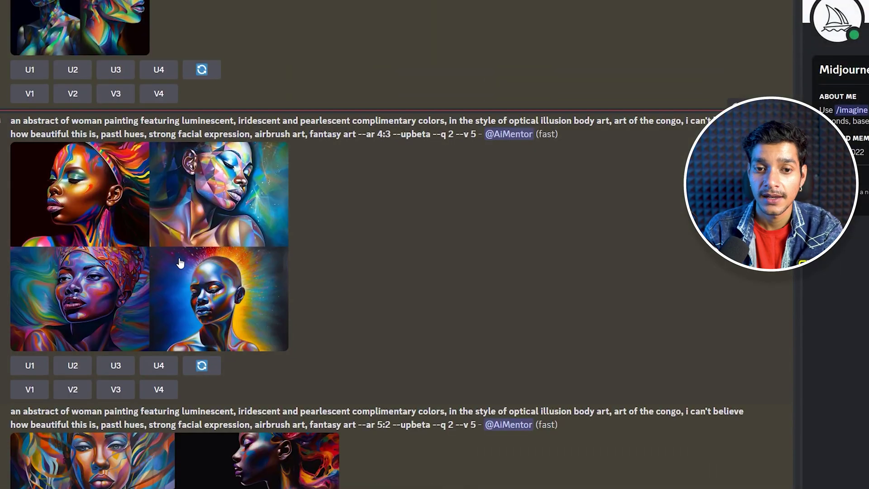
pyautogui.click(180, 263)
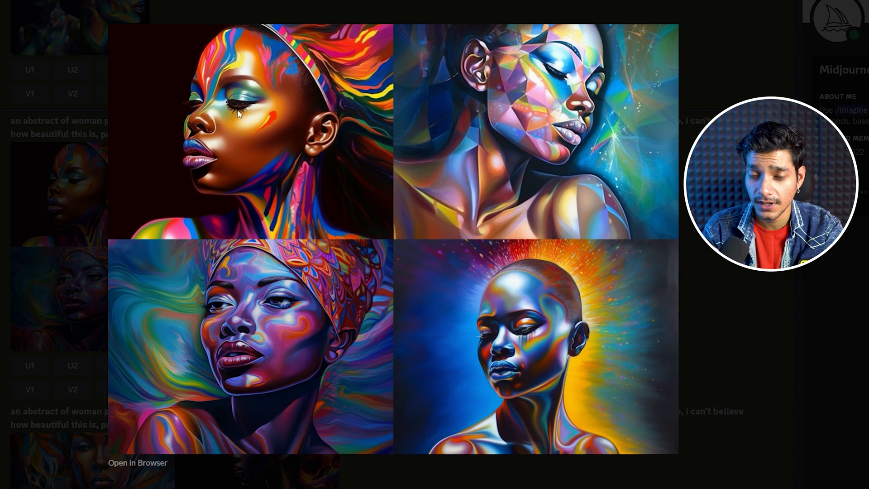
pyautogui.press('Escape')
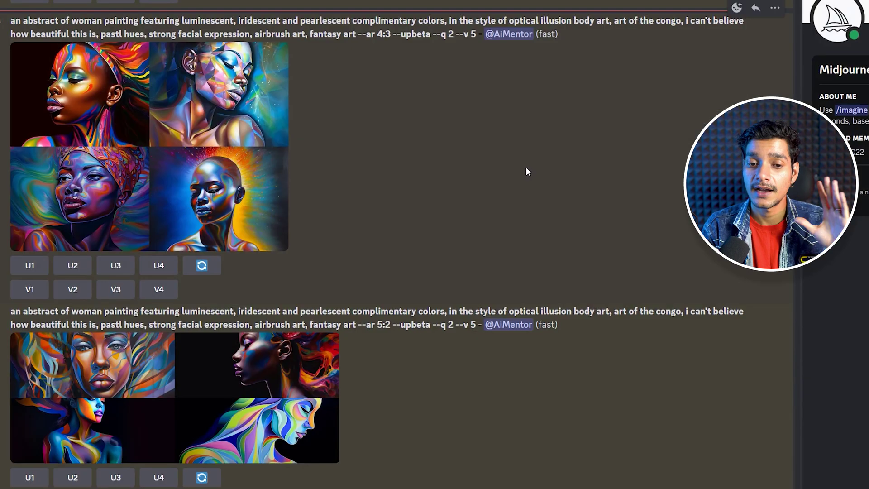
pyautogui.click(216, 386)
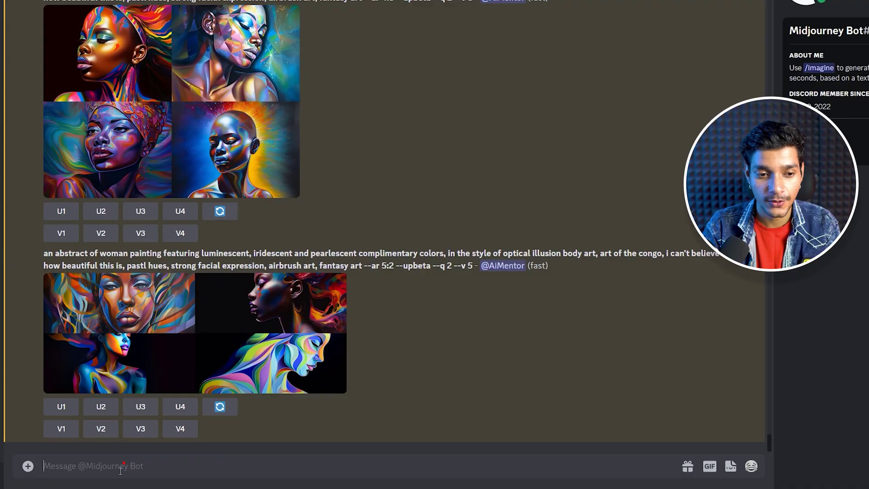
# Load /imagine with the 'Beautiful enchantress' prompt ending in --seed {8972837, 89082, 09283, 1029}, selecting the seed list
pyautogui.write('/')
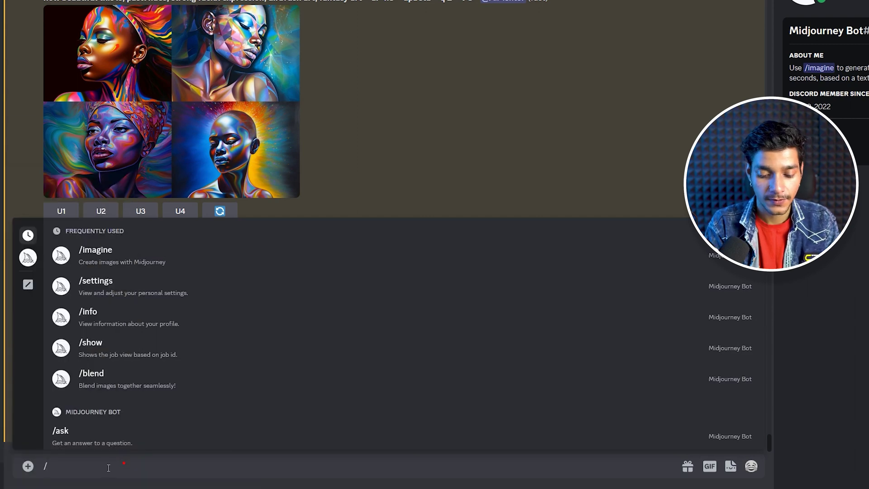
pyautogui.write('im')
pyautogui.press('Tab')
pyautogui.write('Beautiful enchantress, concept art, portrait, stunning, photorealistic, heterochromia symmetry, geometric, fantasy, volumetric lighting, dark dramatic atmosphere, perfection, composition, red hair, Anna Dittmann, Bastien Lecouffe deharme, Alicexz, Magali Villeneuve --seed {8972837, 89082, 09283, 1029}')
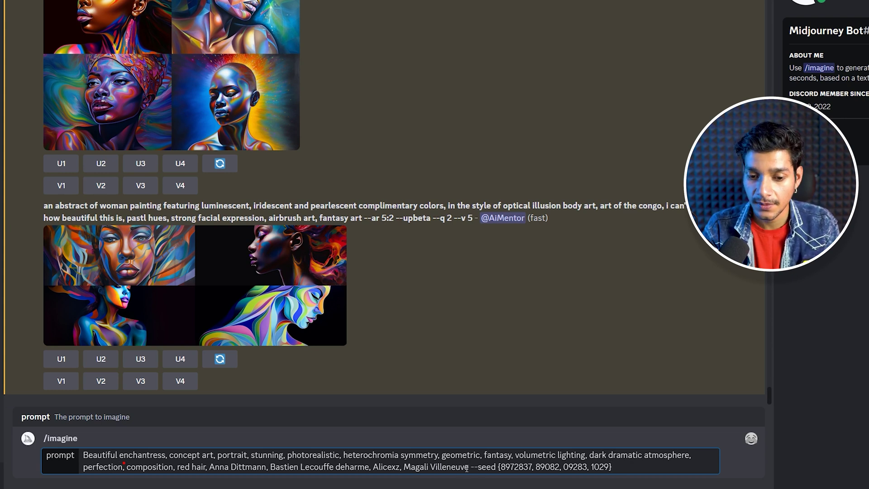
pyautogui.moveTo(471, 466); pyautogui.dragTo(620, 462)
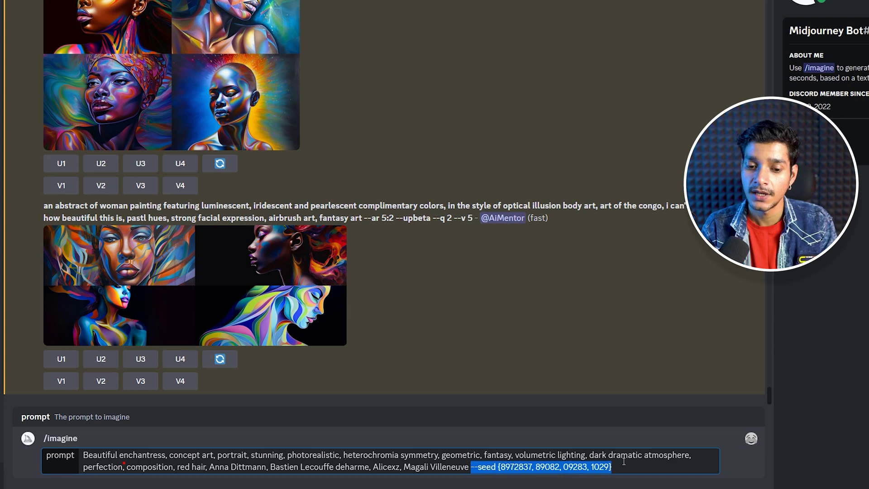
pyautogui.click(624, 462)
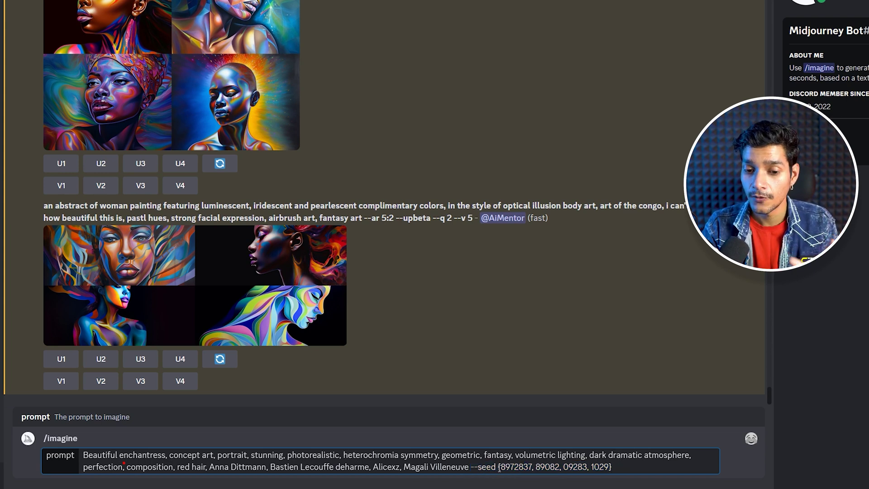
pyautogui.moveTo(612, 467); pyautogui.dragTo(500, 469)
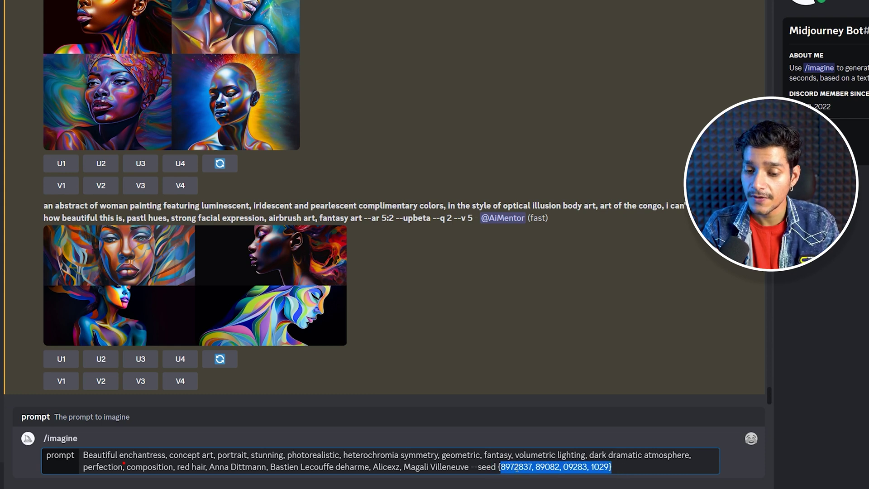
pyautogui.click(515, 467)
# Add seed 897897 to the seed list, send the prompt, and approve all five seed jobs
pyautogui.click(611, 467)
pyautogui.write(', 897897')
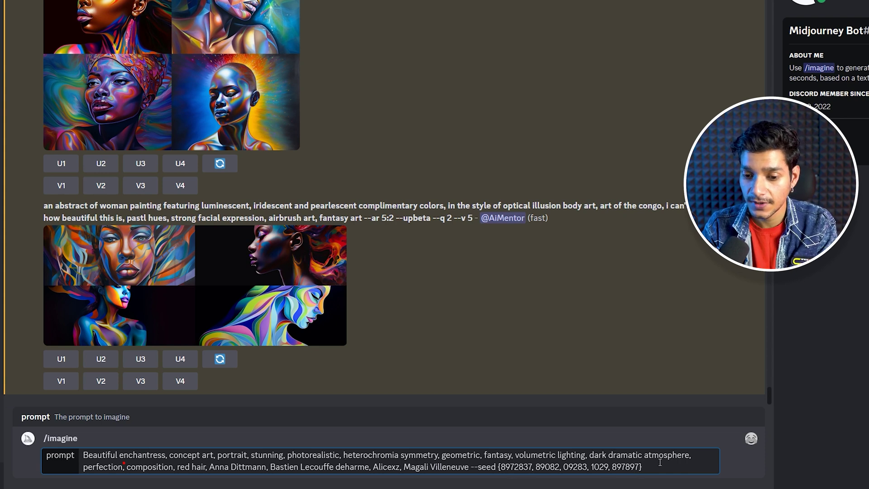
pyautogui.press('Return')
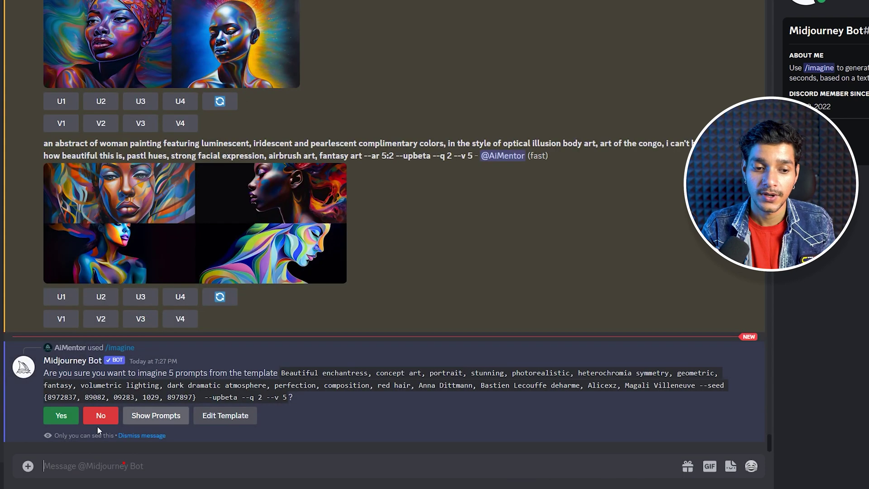
pyautogui.click(65, 420)
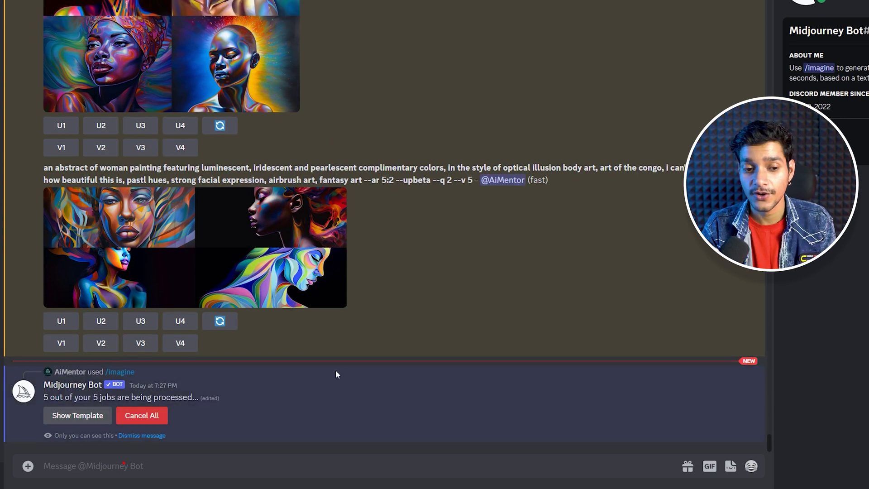